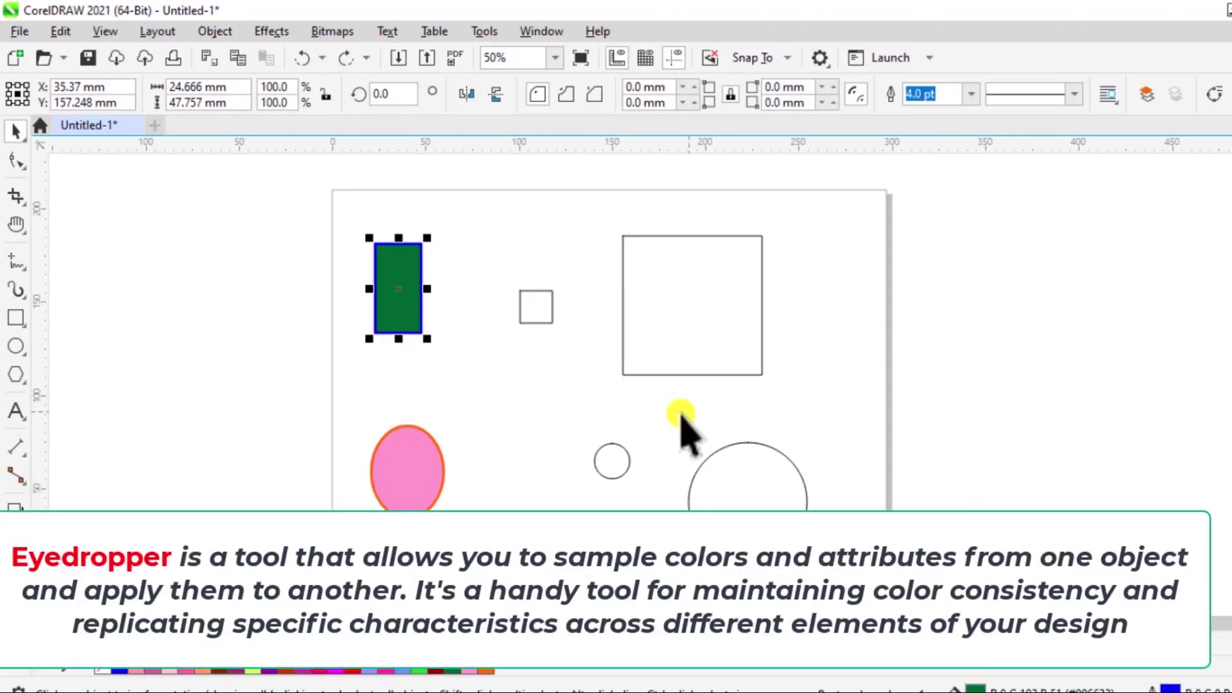
- Select the green rectangle and switch to the Color Eyedropper tool
left_click(507, 433)
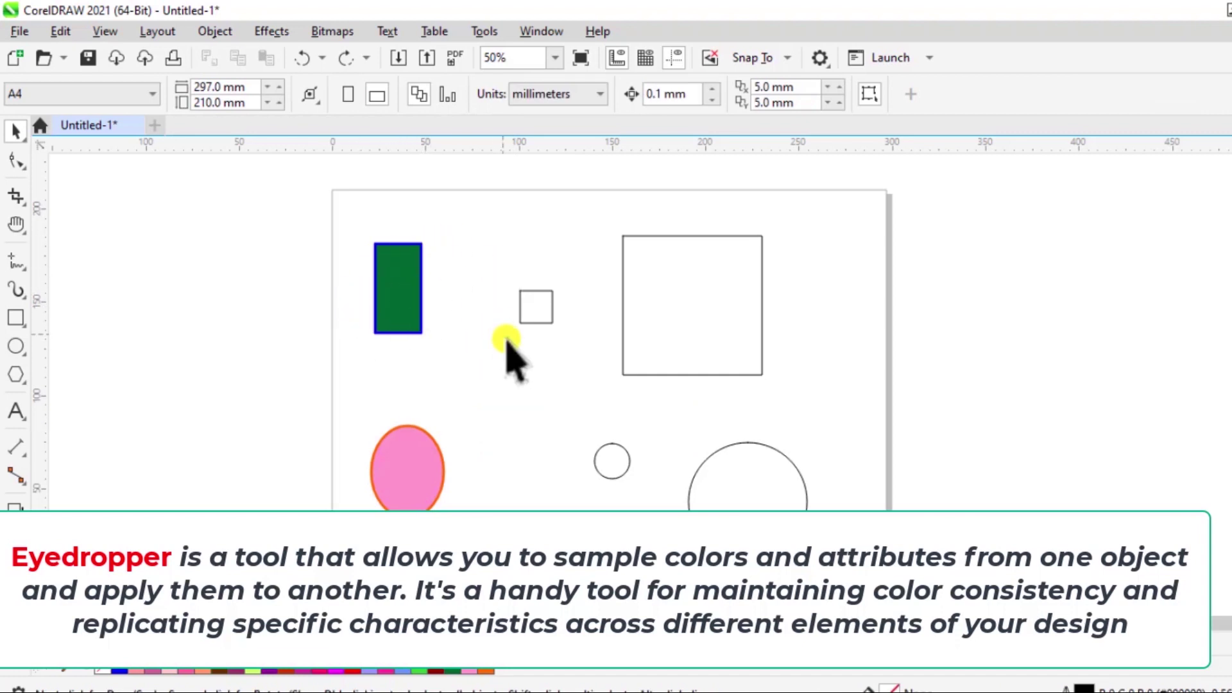
left_click(393, 267)
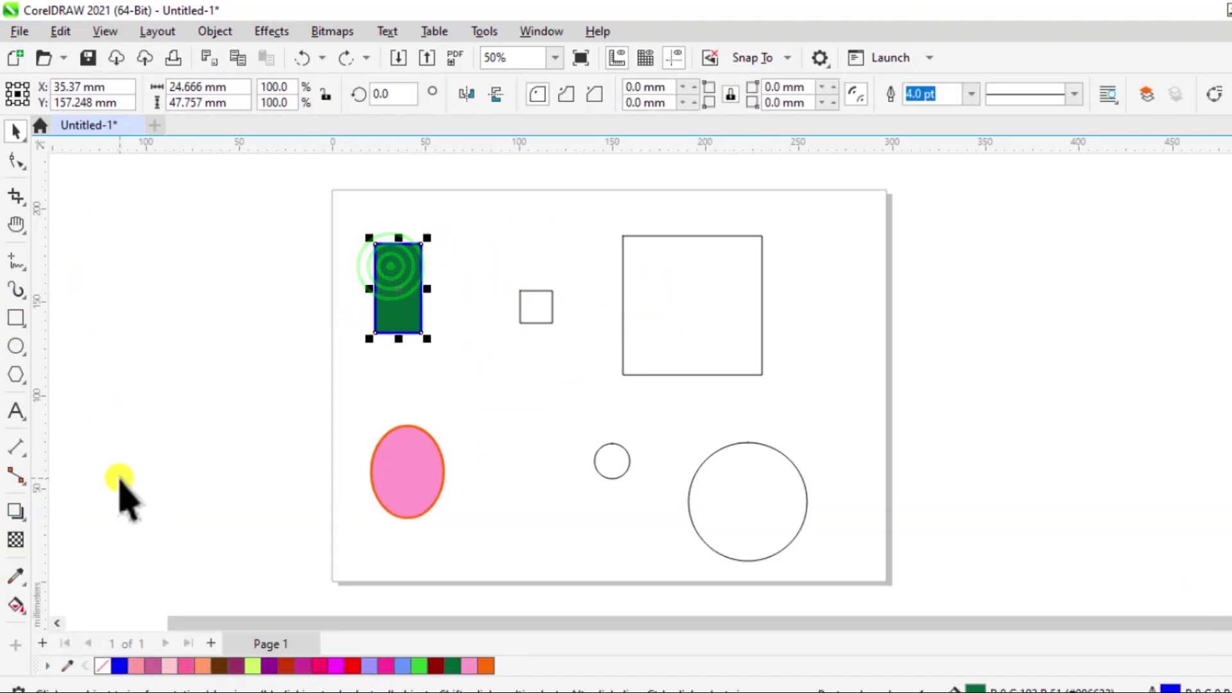
left_click(16, 575)
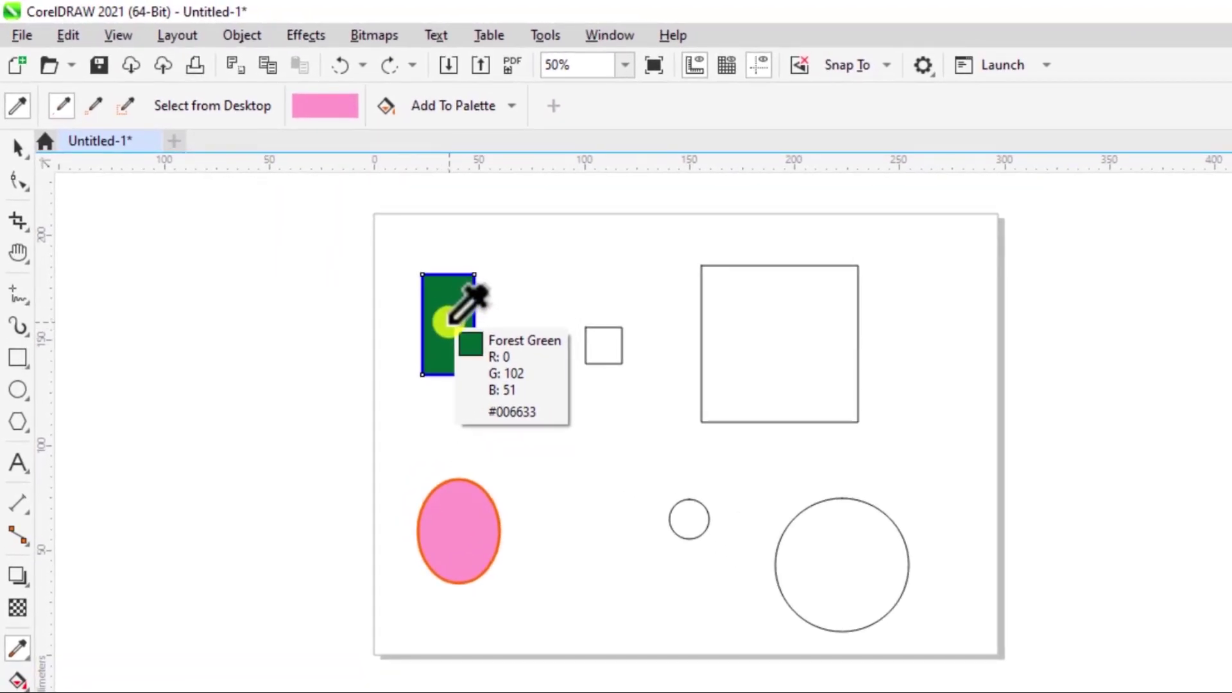
- Fill the small square with the green rectangle's Forest Green
left_click(444, 321)
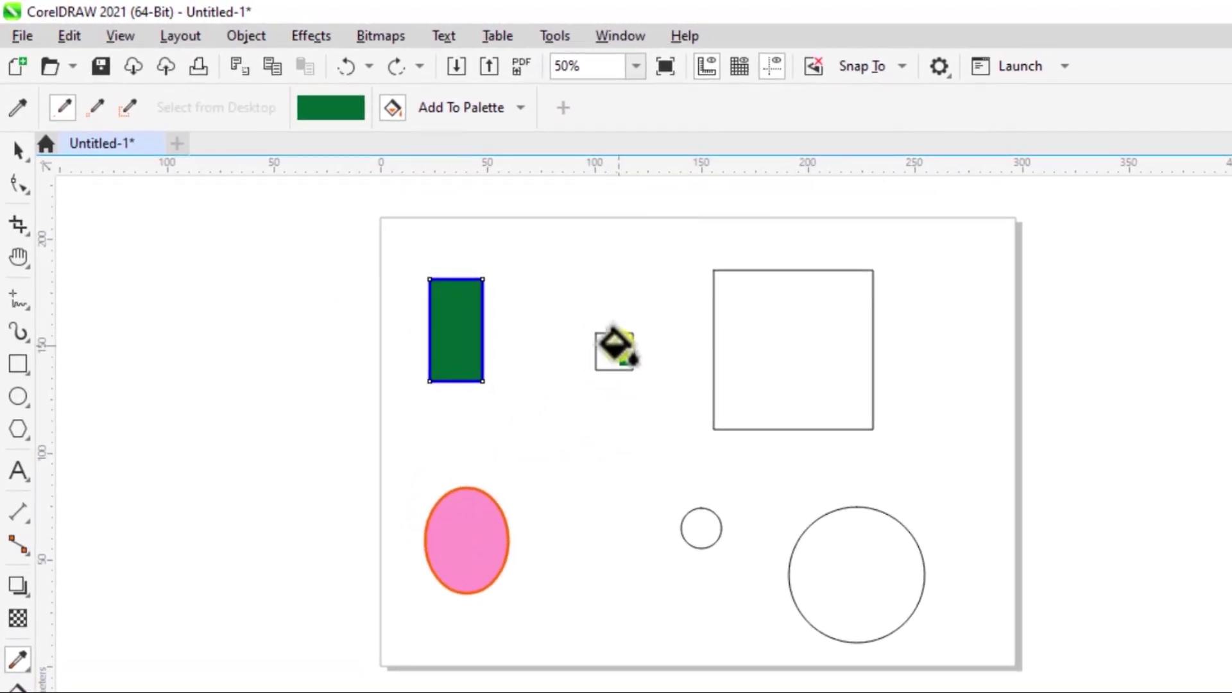
left_click(614, 345)
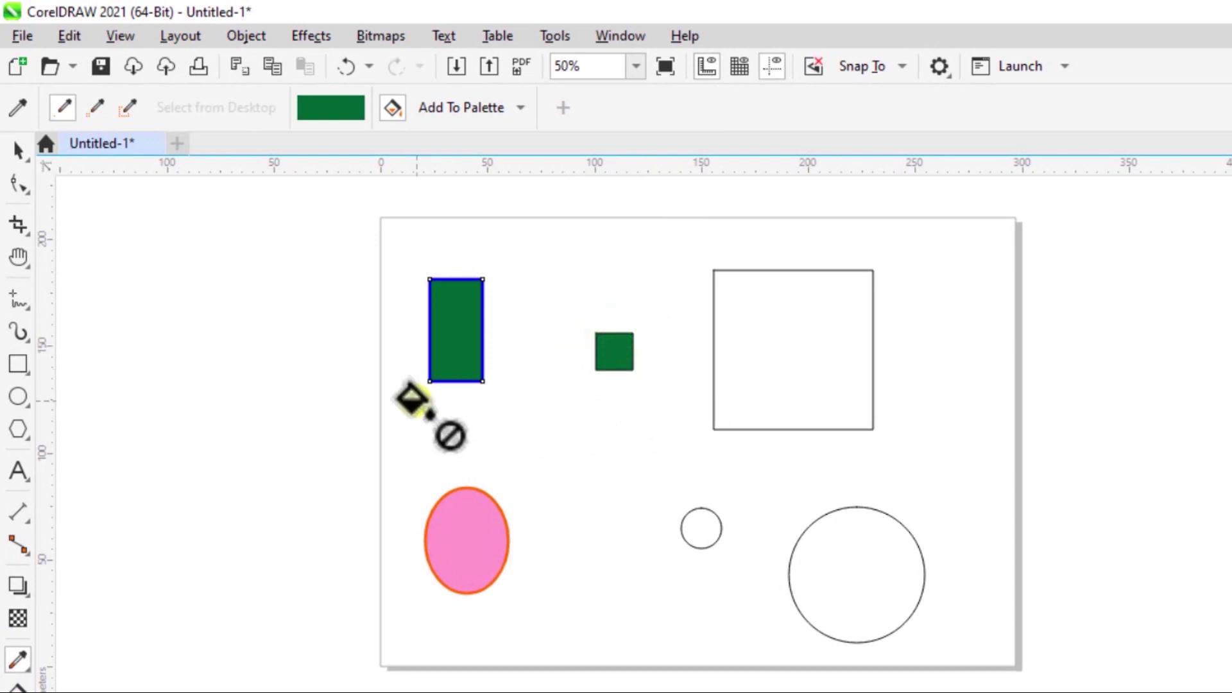
left_click(18, 659)
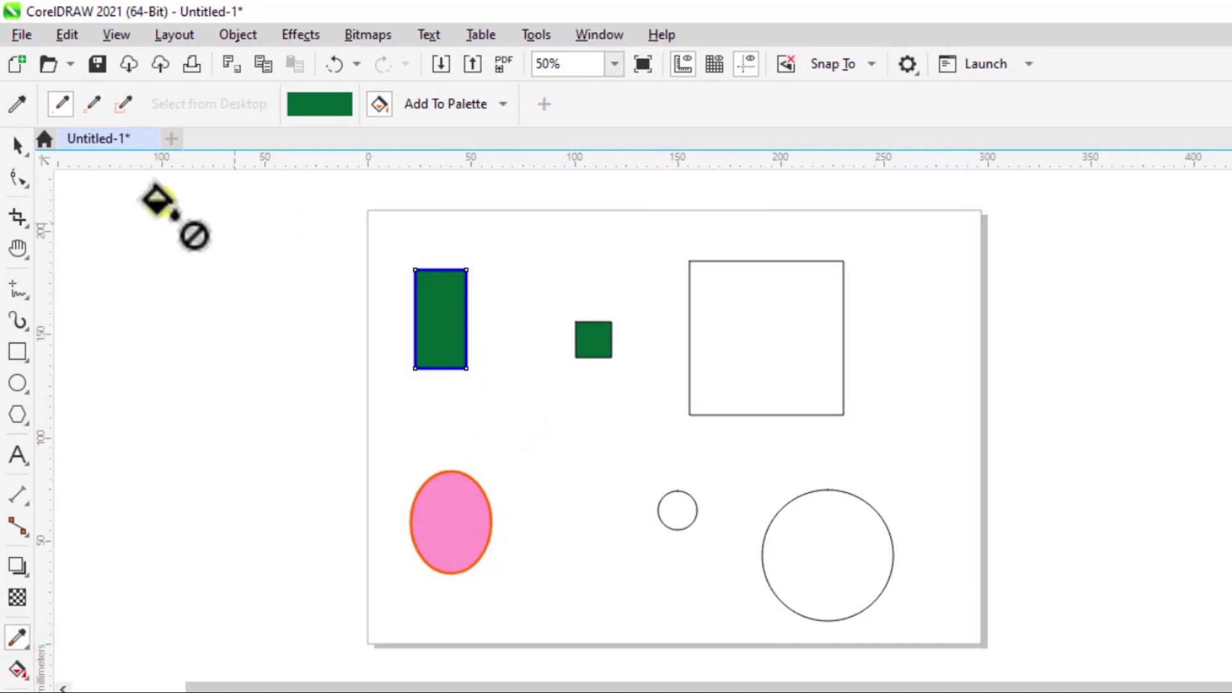
left_click(18, 145)
left_click(292, 367)
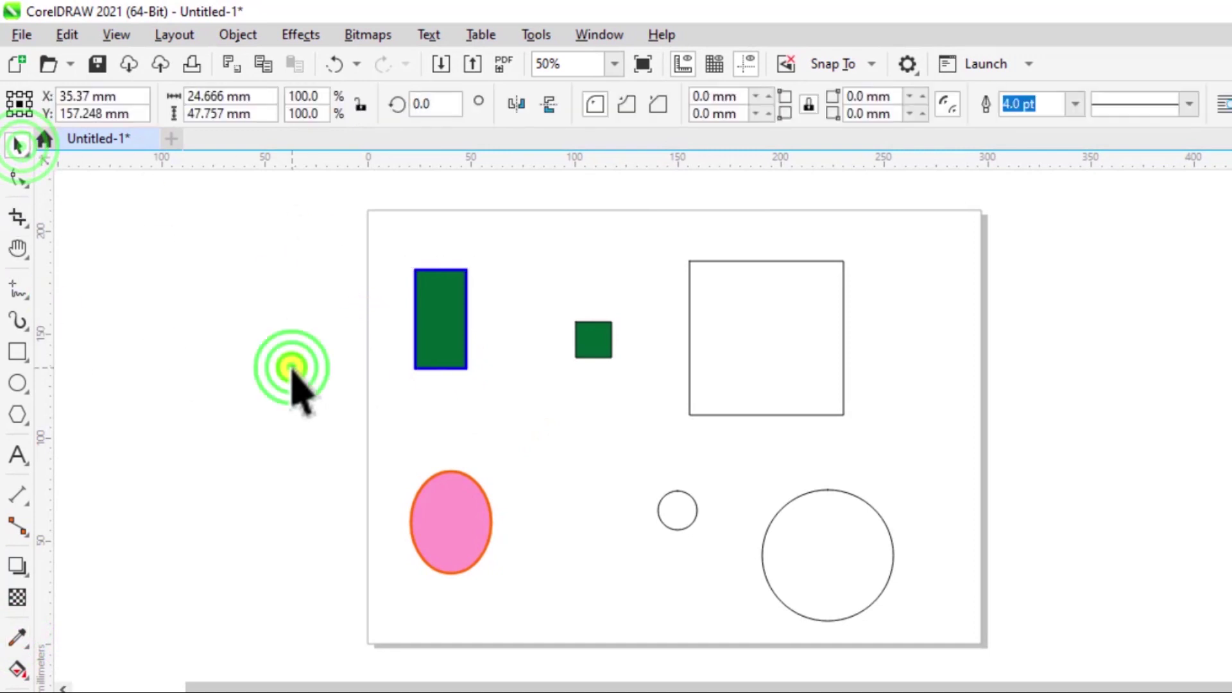
- Fill the large square with the blue sampled from the rectangle's outline
left_click(17, 637)
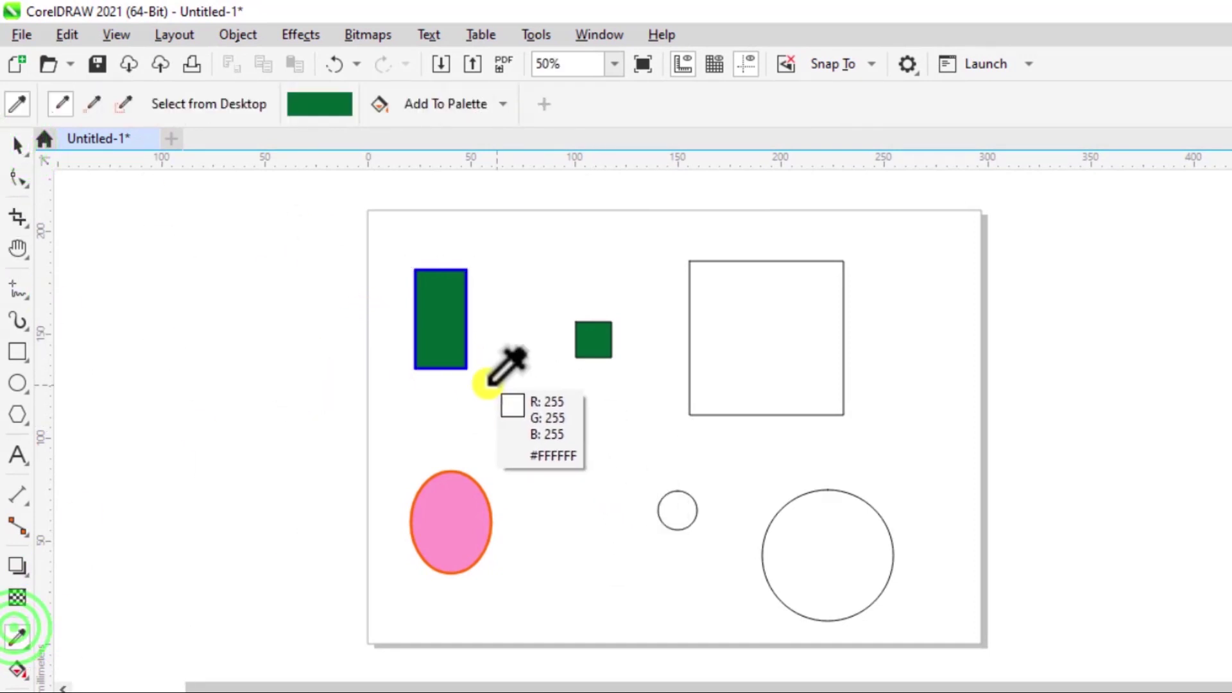
left_click(458, 371)
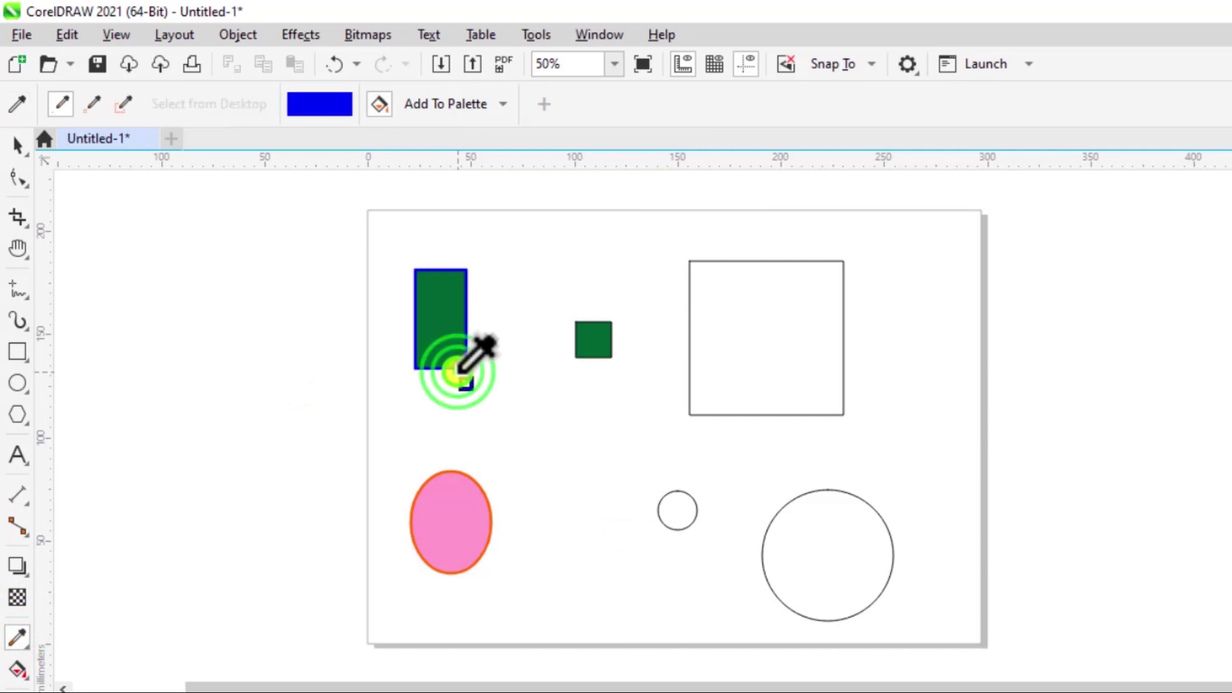
left_click(773, 340)
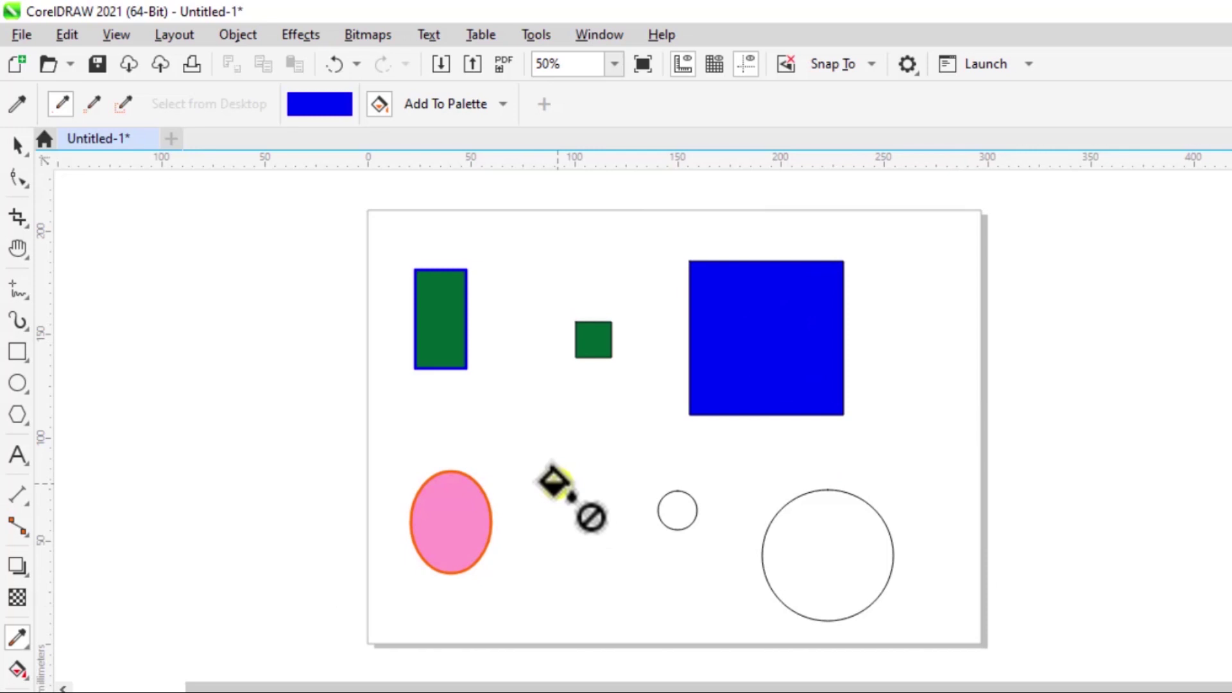
- Undo both colour fills and switch to the Attributes Eyedropper
key("ctrl+z")
key("ctrl+z")
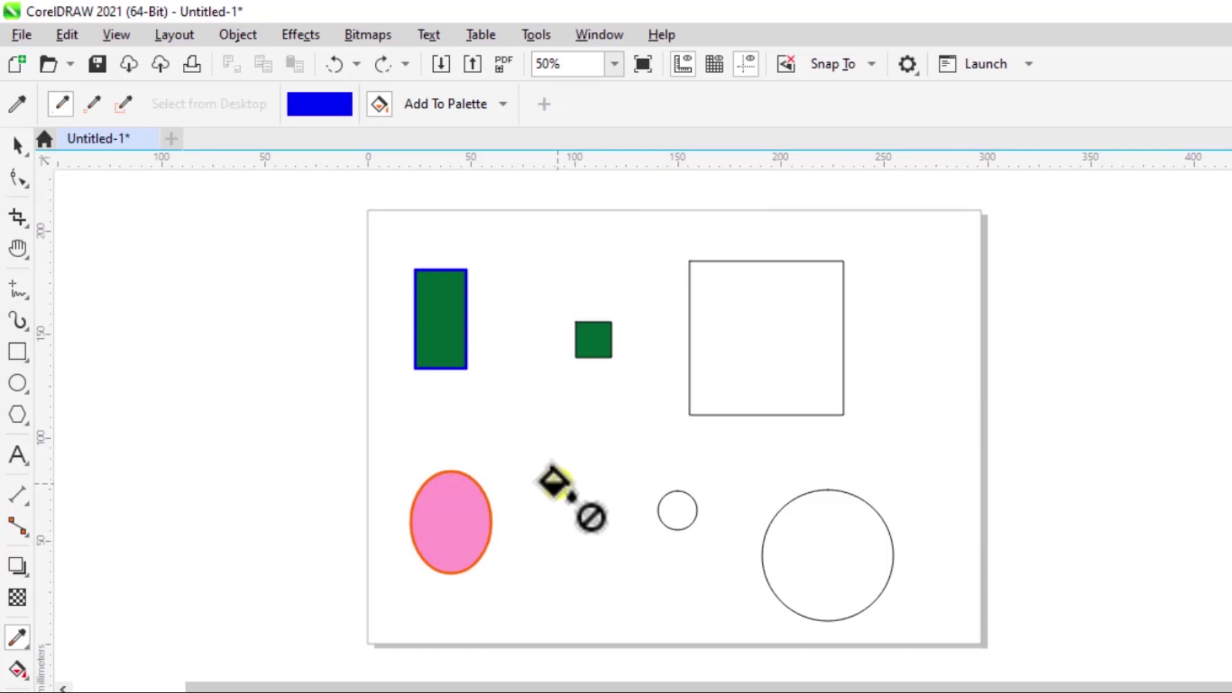
left_click(14, 143)
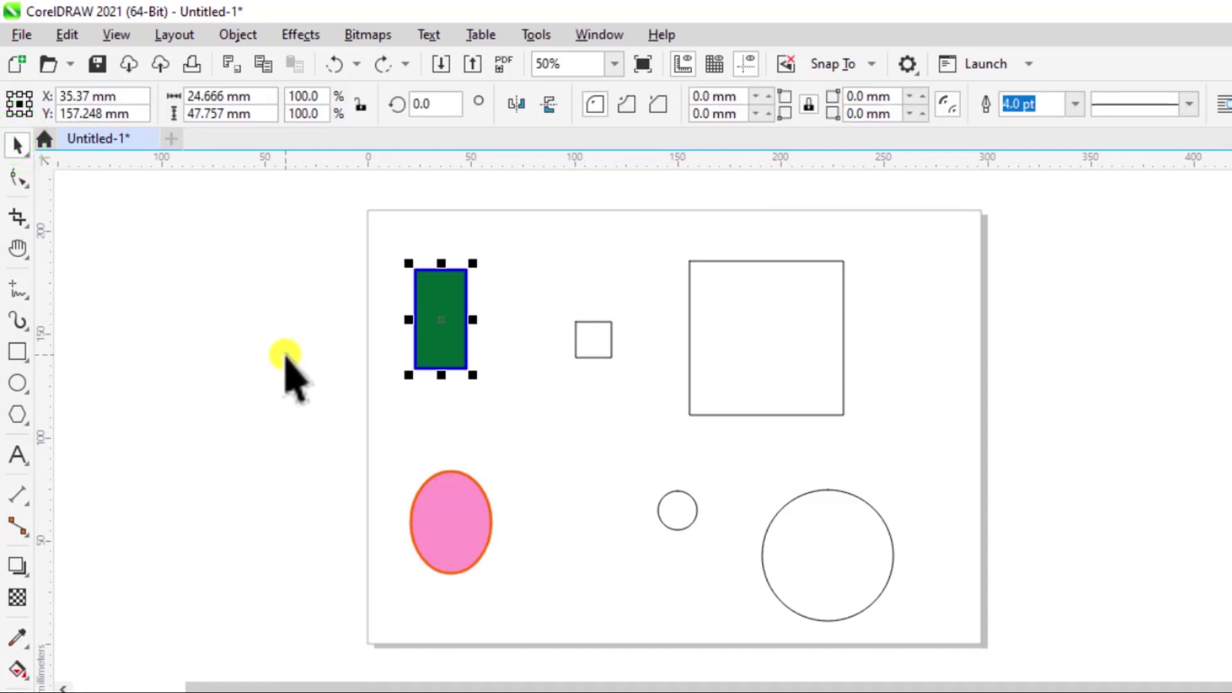
left_click(282, 356)
left_click(19, 604)
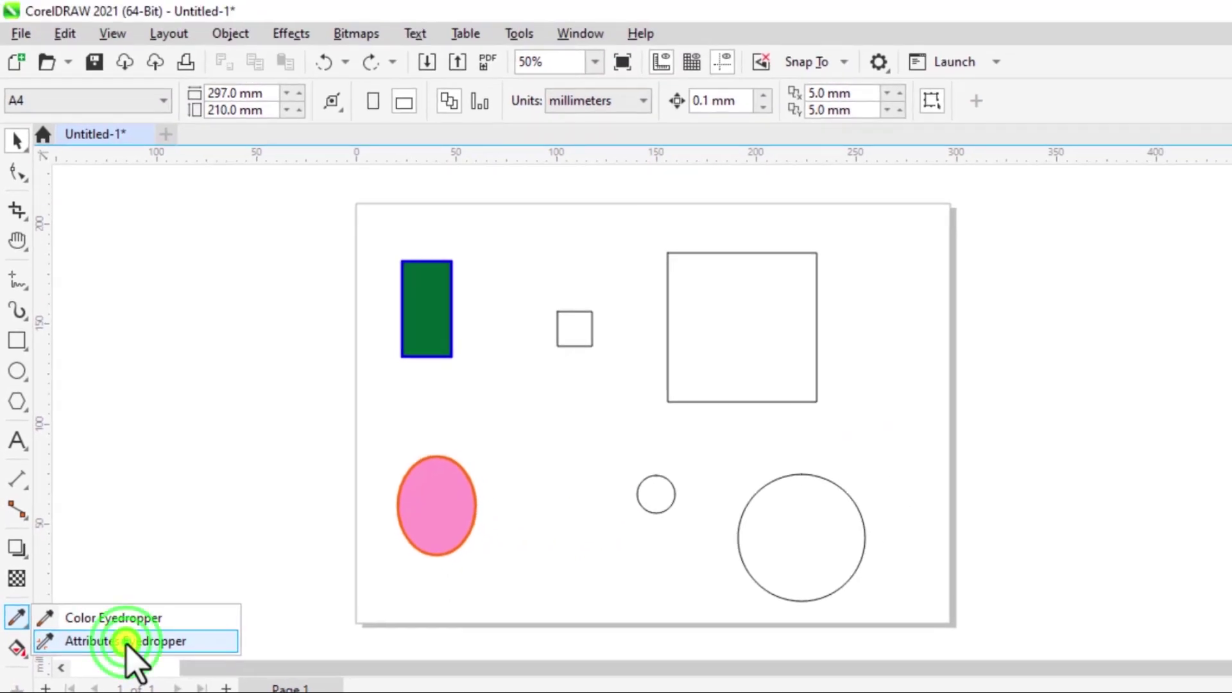
left_click(265, 556)
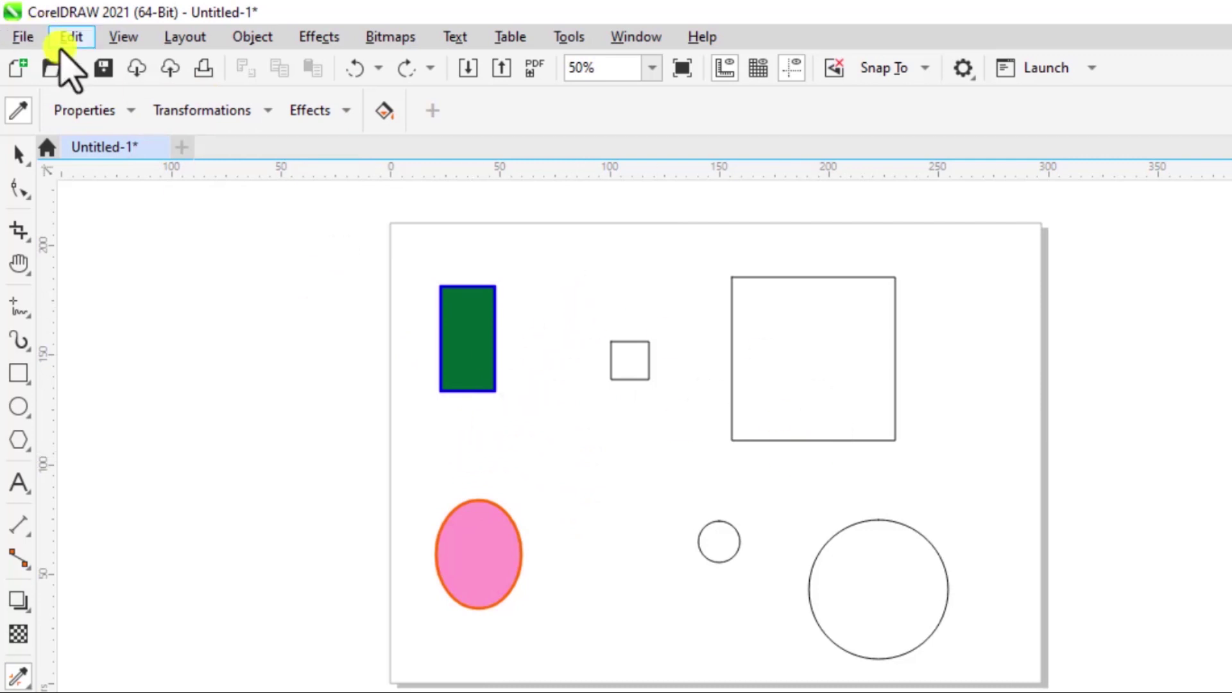
- Exclude Size from copied transformations, then copy the rectangle's fill and outline to the small square
left_click(108, 109)
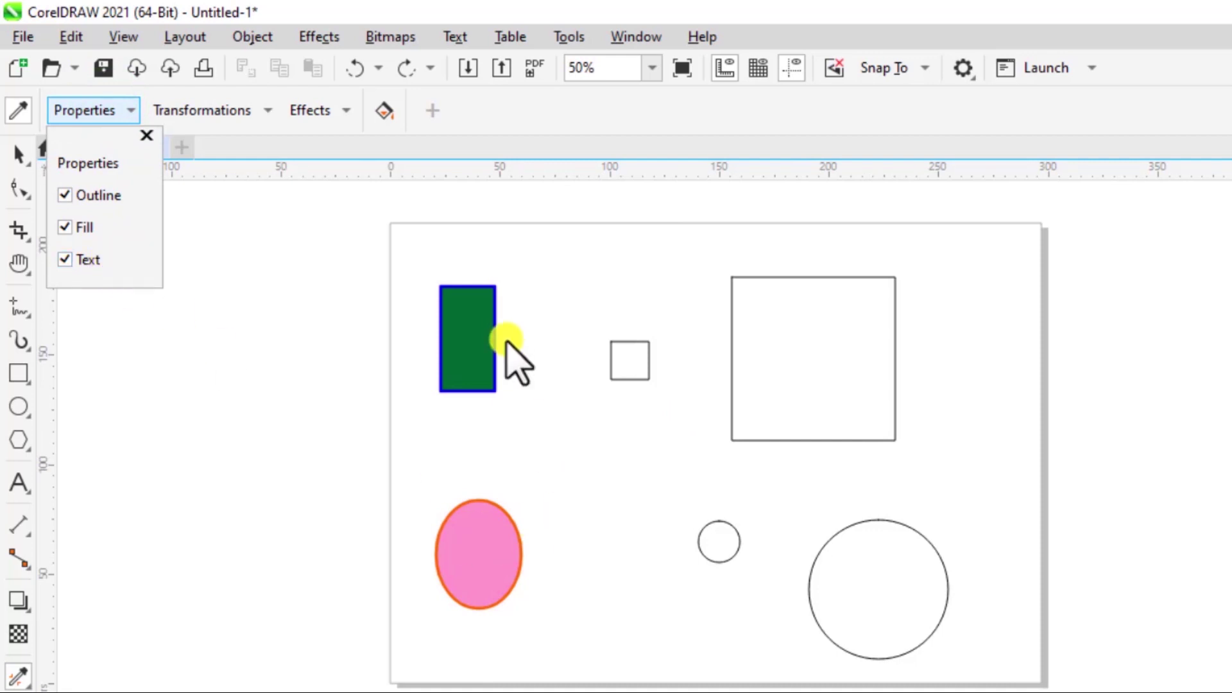
left_click(115, 110)
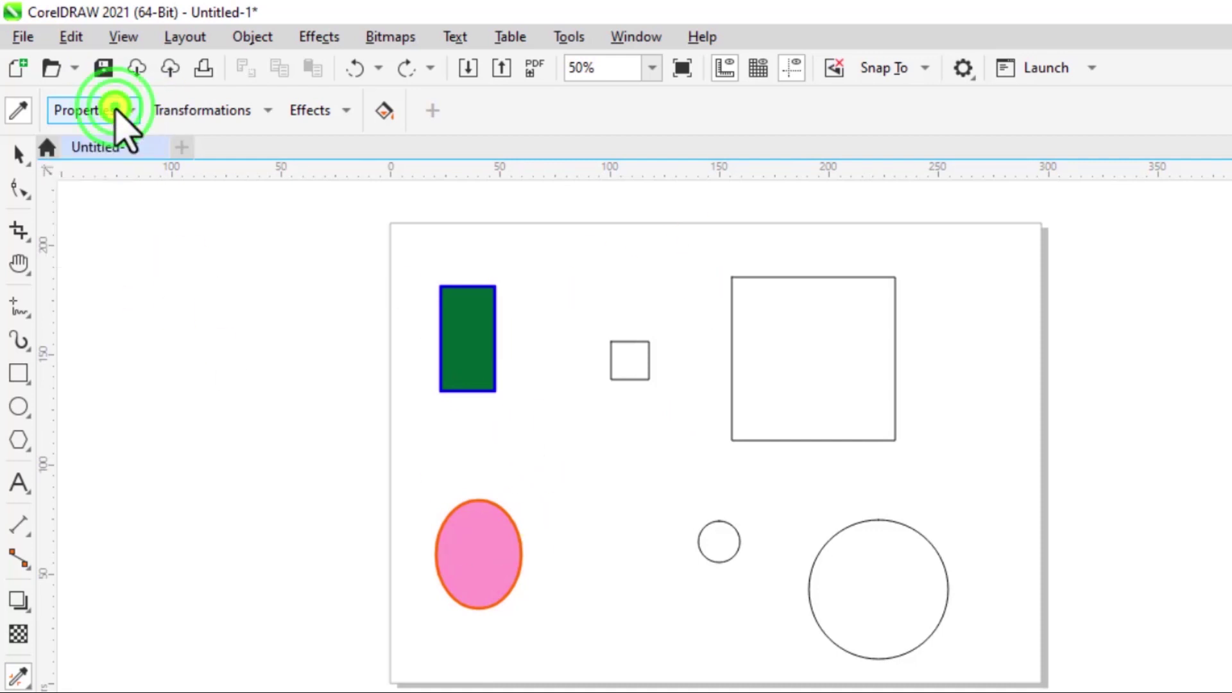
left_click(193, 110)
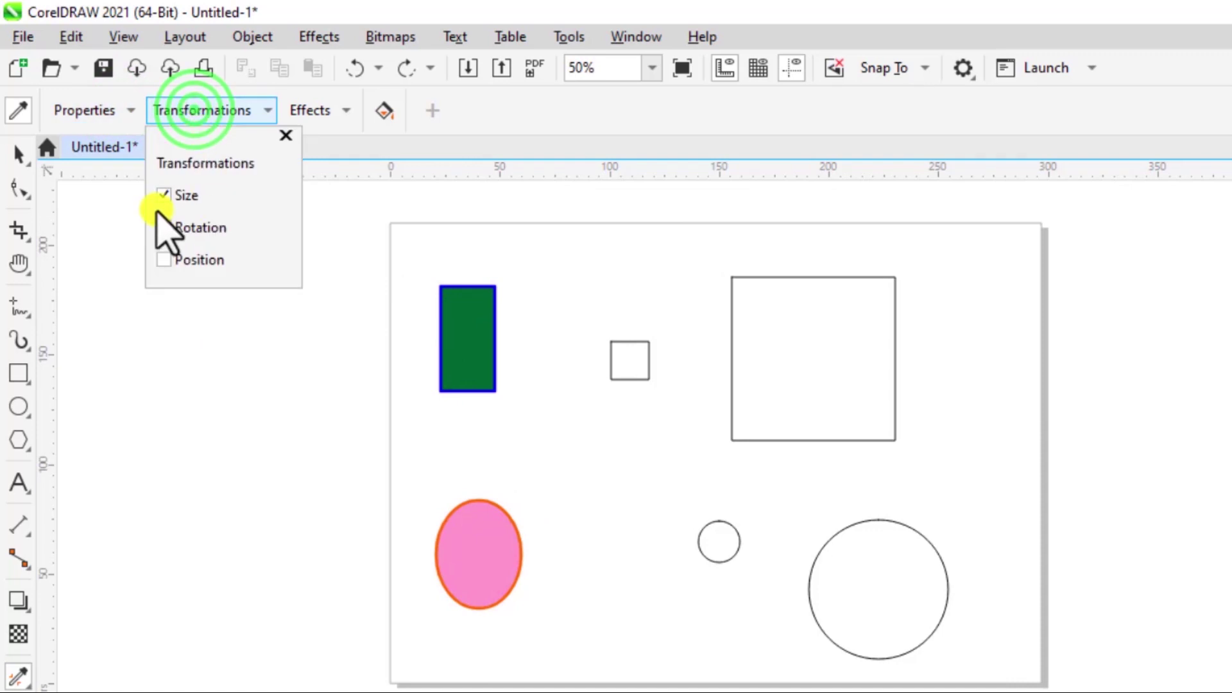
left_click(165, 196)
left_click(229, 113)
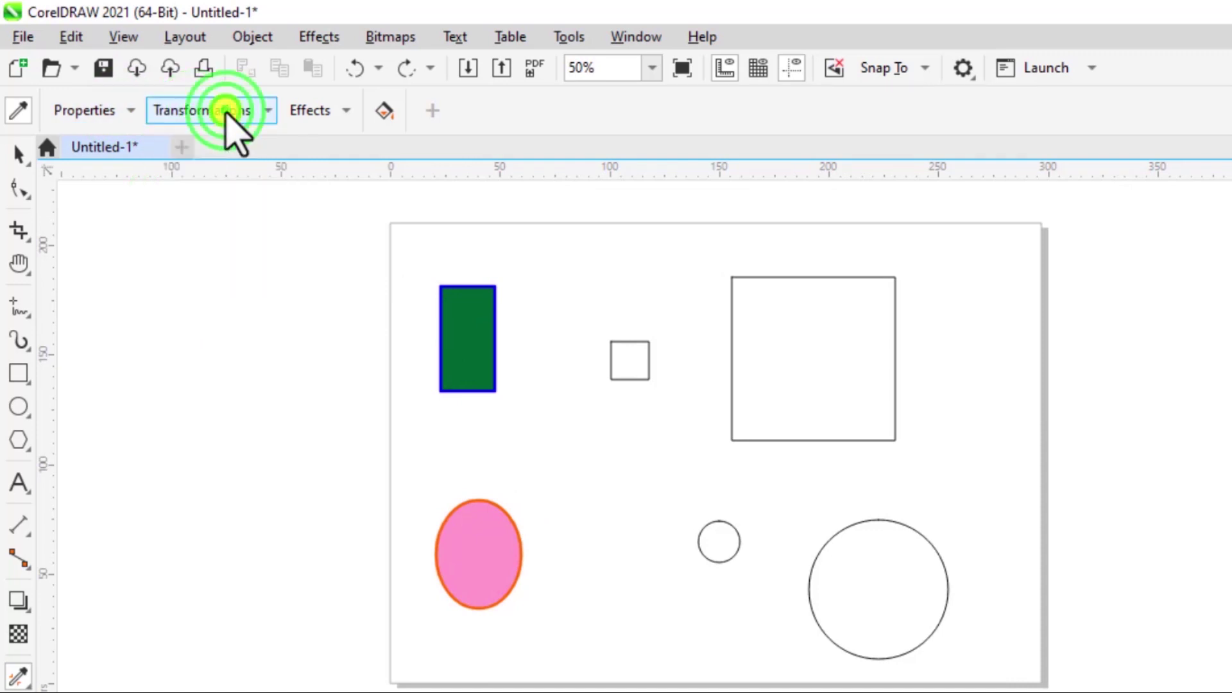
left_click(470, 352)
left_click(632, 368)
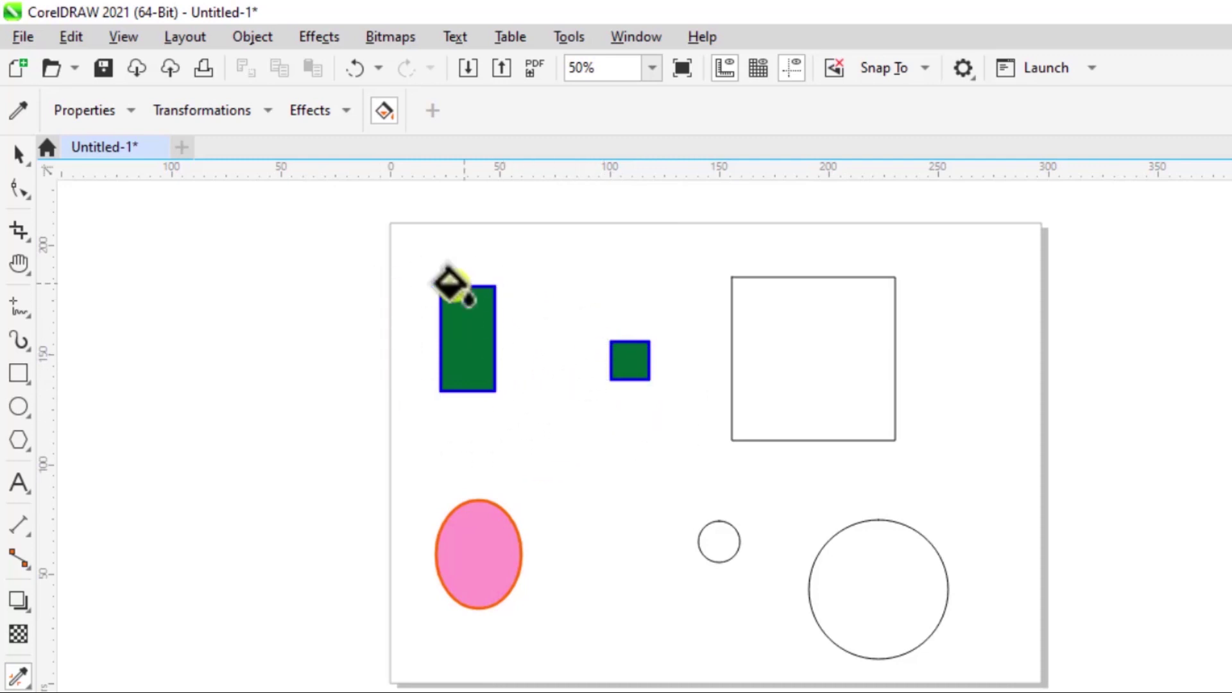
- Apply the Forest Green fill and blue outline to the small circle and a new top-right pentagon
left_click(720, 541)
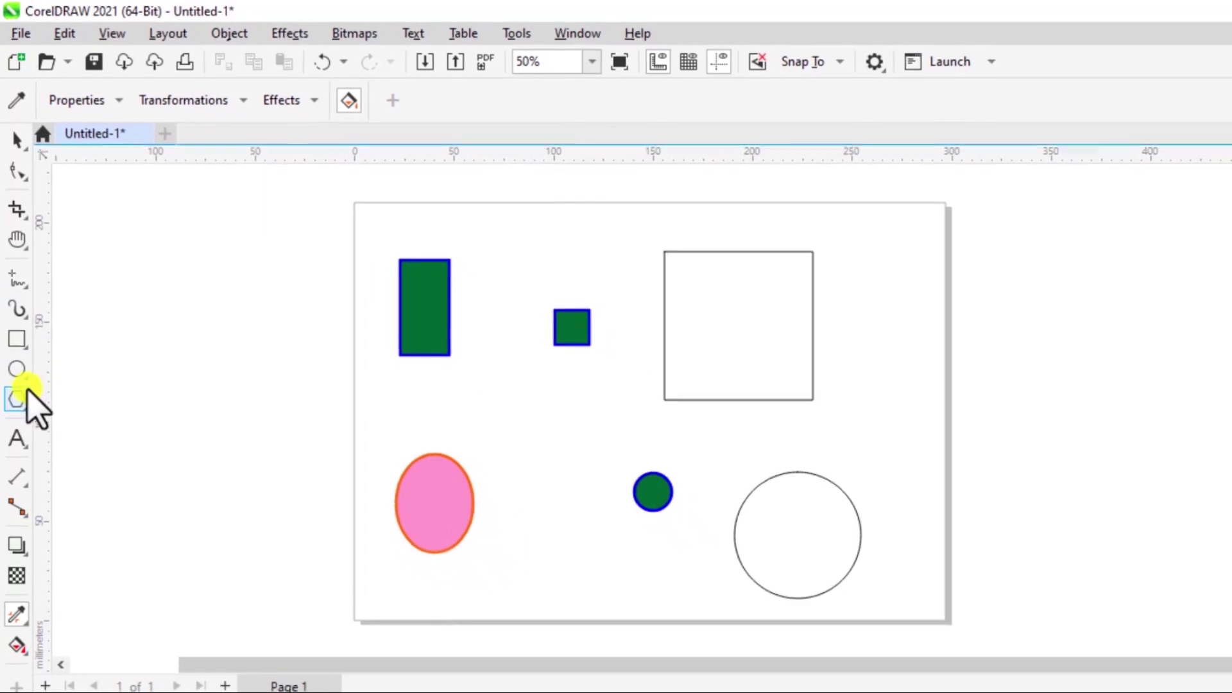
left_click(16, 399)
left_click_drag(897, 278, 927, 340)
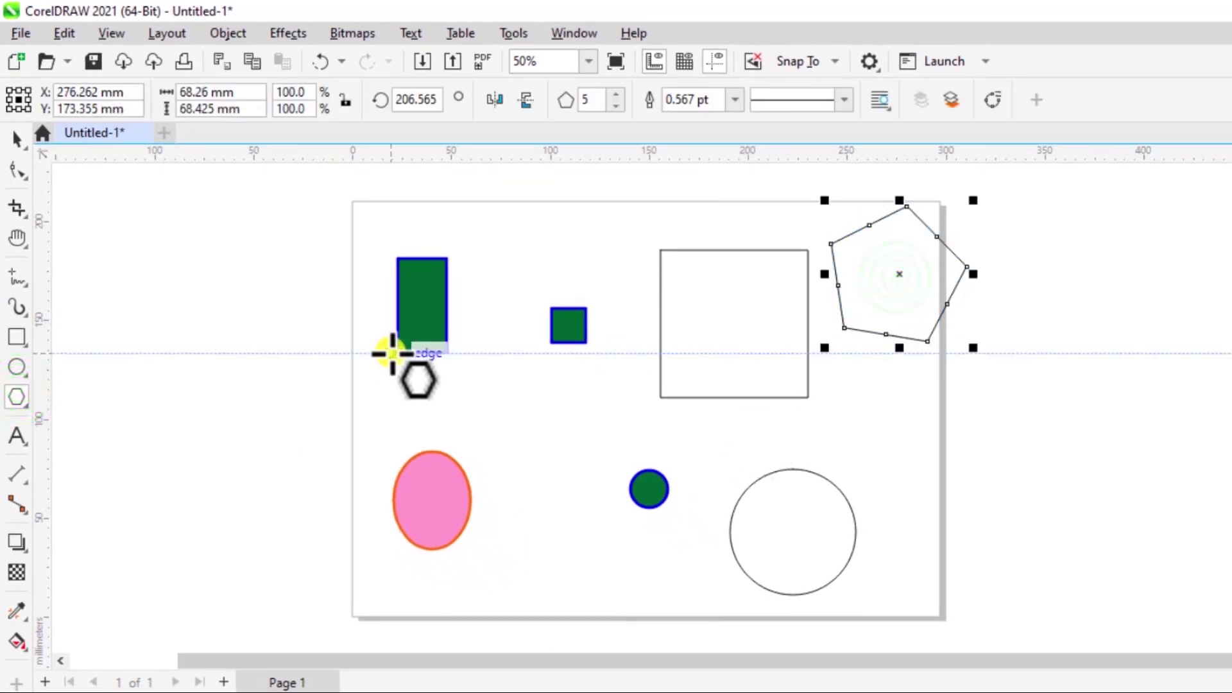
left_click(15, 606)
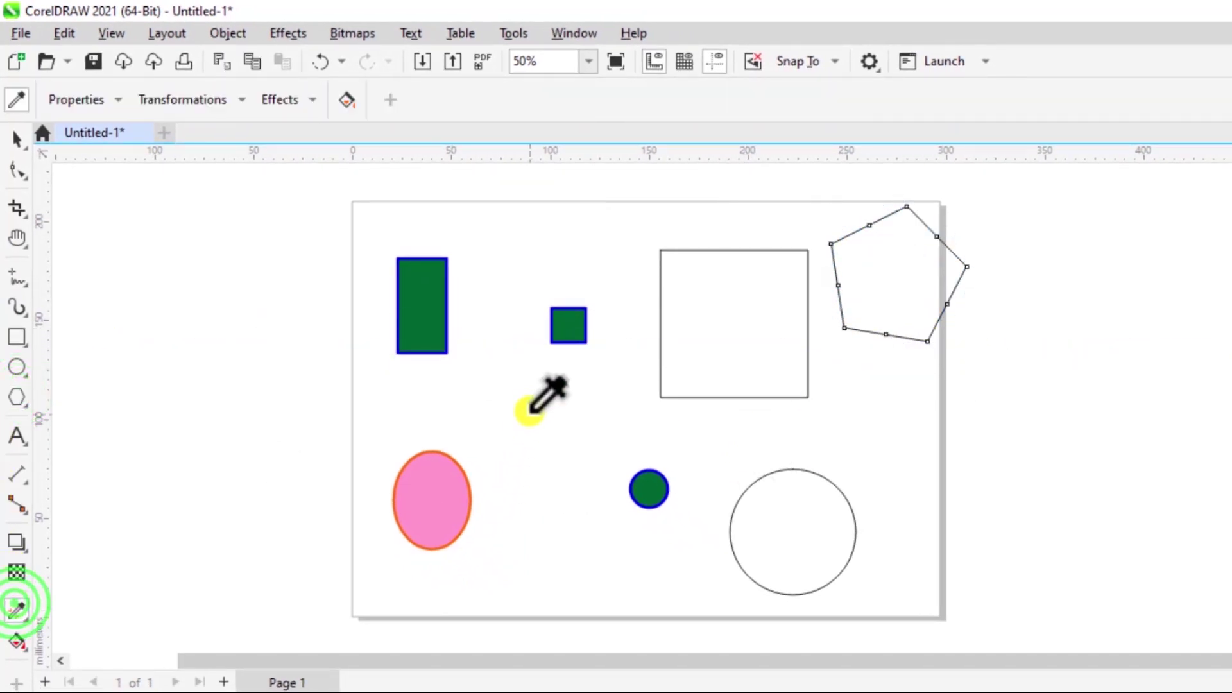
left_click(434, 322)
left_click(932, 283)
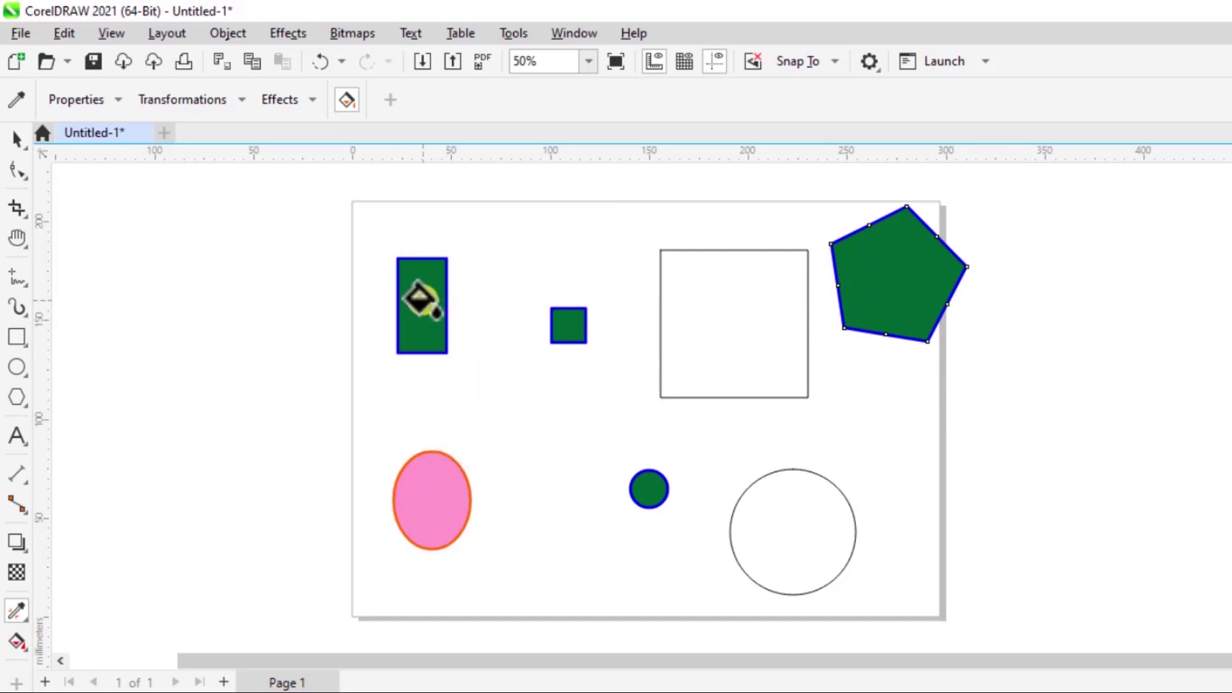
left_click(17, 139)
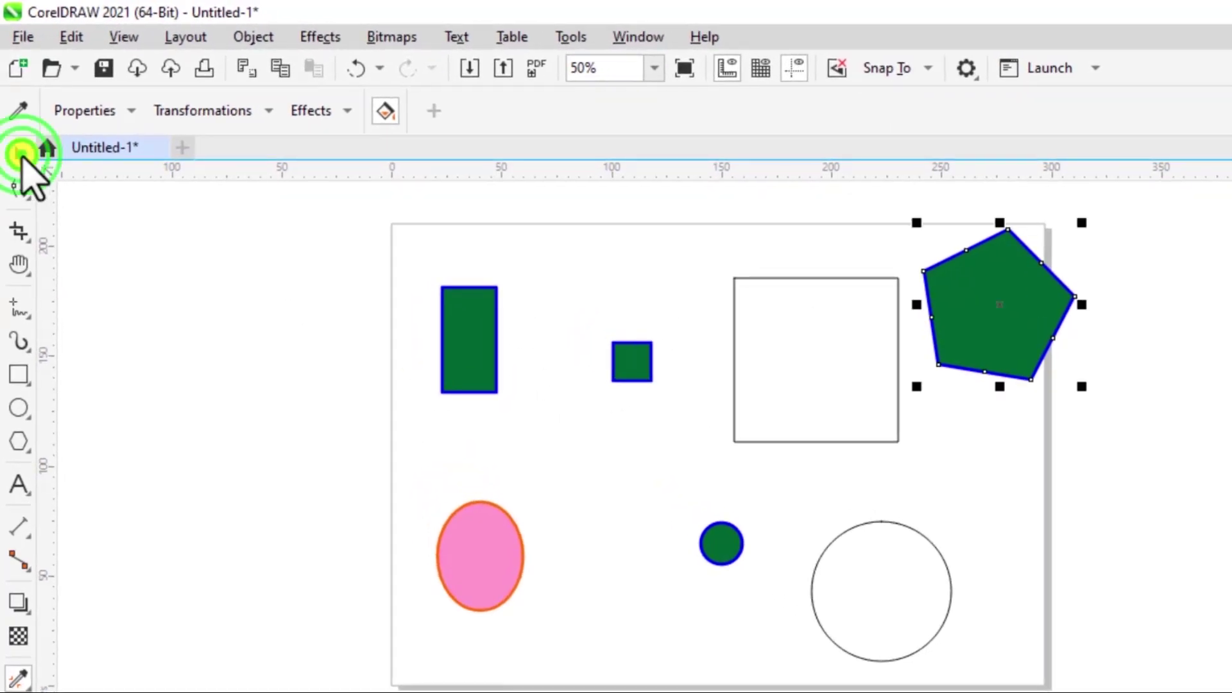
- Undo the pentagon and the green fills on the small square and circle
key("ctrl+z")
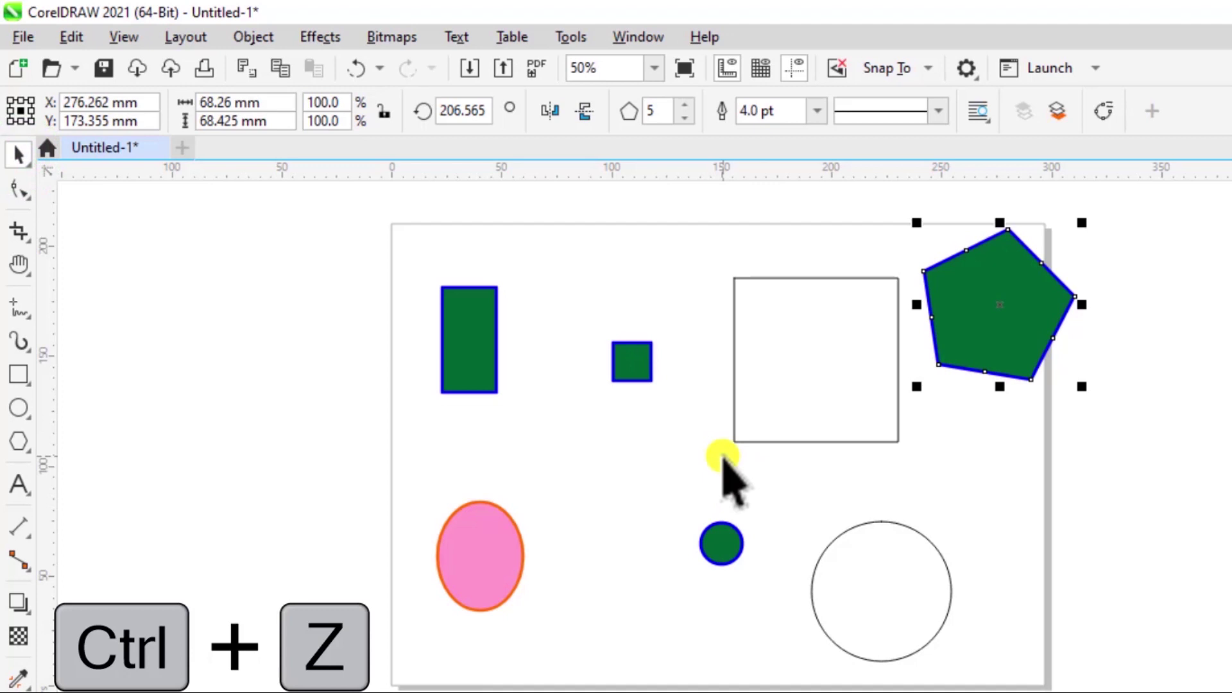
key("ctrl+z")
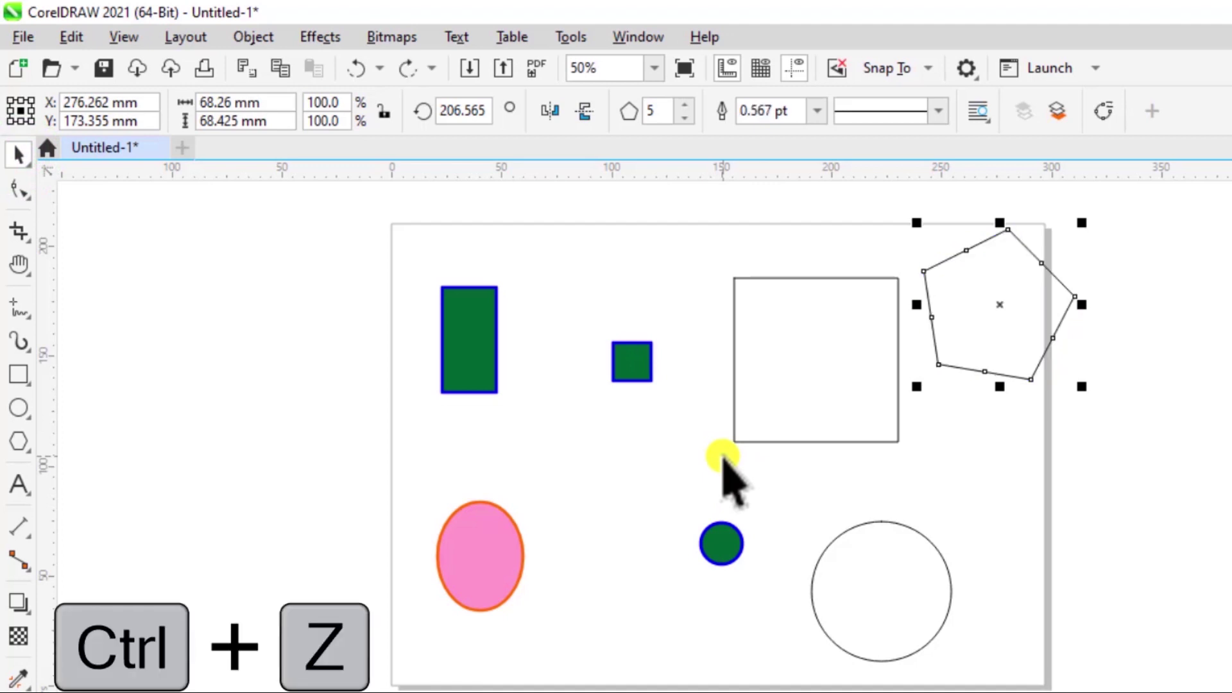
key("ctrl+z")
key("ctrl+z")
key("ctrl+z")
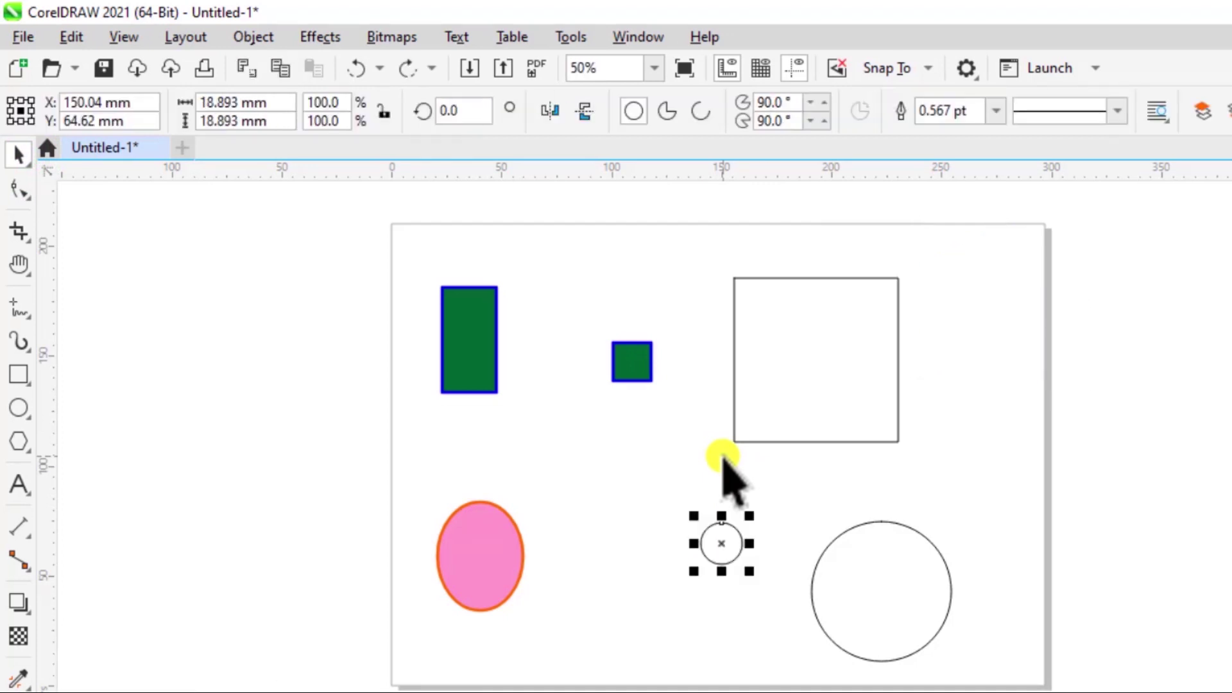
left_click(713, 446)
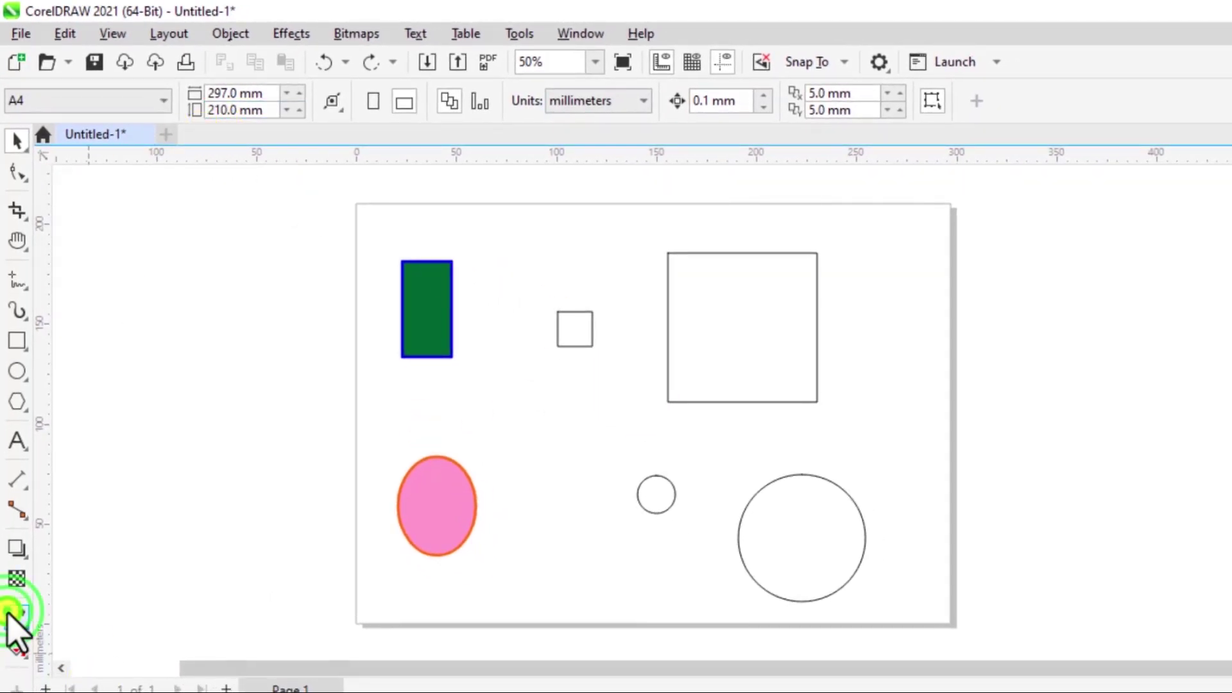
- With the Attributes Eyedropper including Size, sample the tall green rectangle
left_click(13, 615)
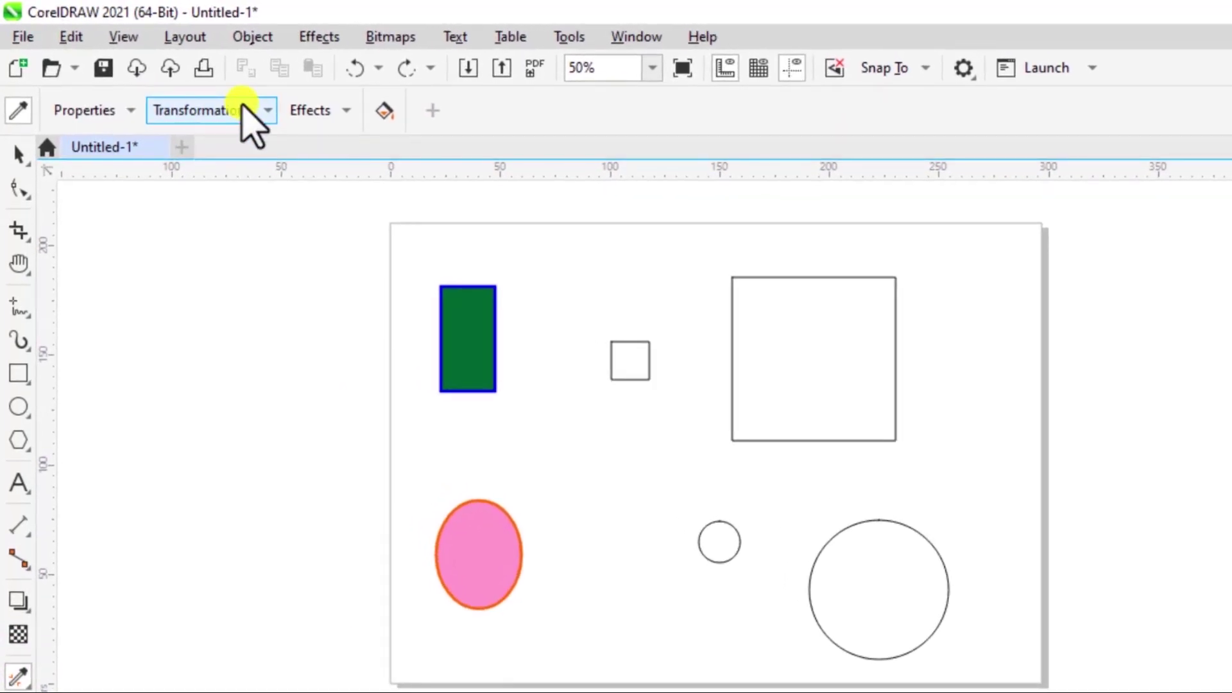
left_click(248, 111)
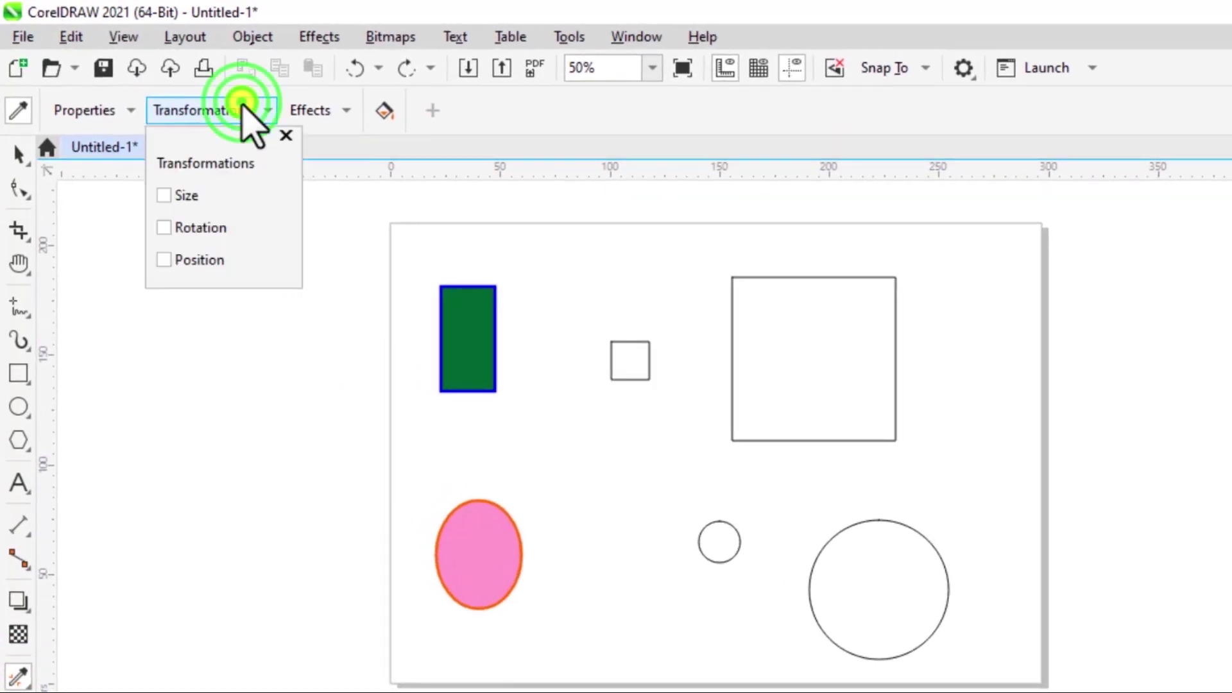
left_click(163, 195)
left_click(484, 110)
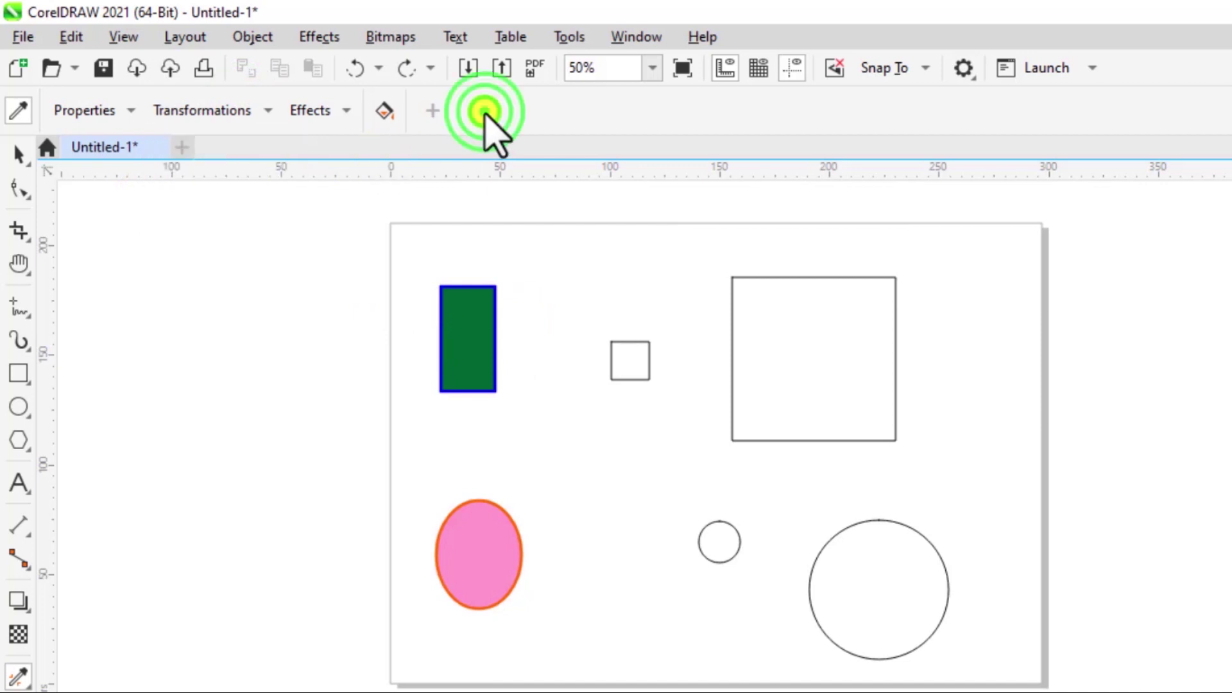
left_click(474, 330)
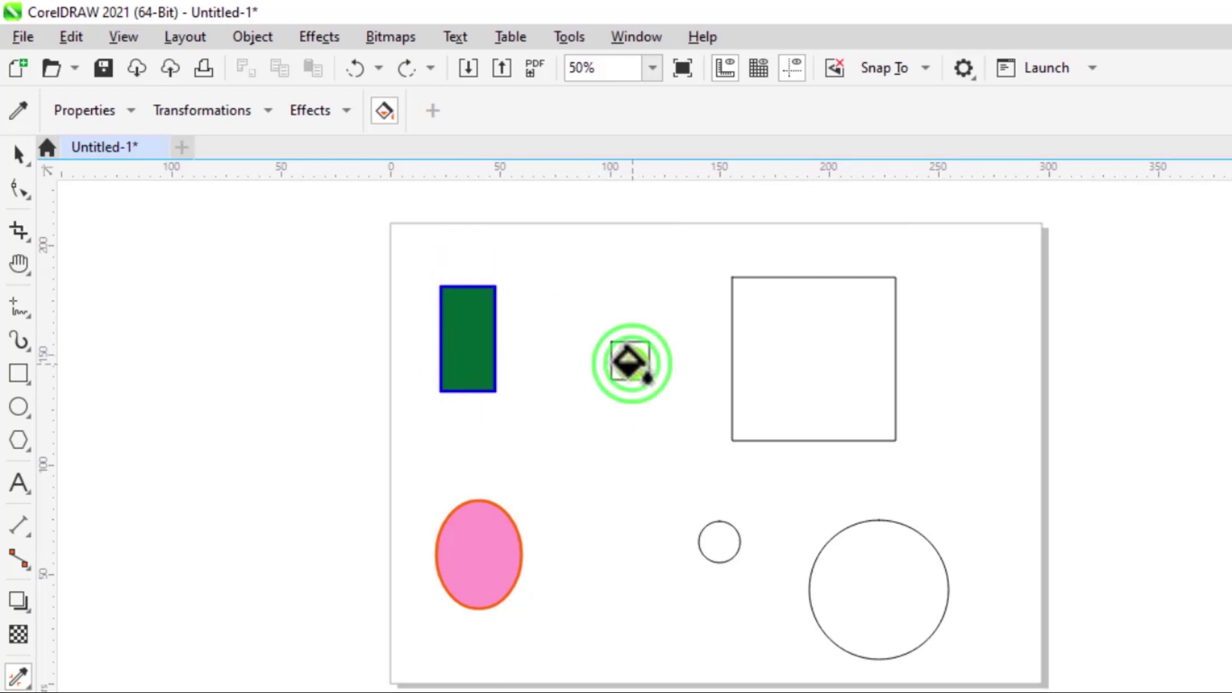
- Apply the tall rectangle's size, Forest Green fill and blue outline to both squares
left_click(630, 362)
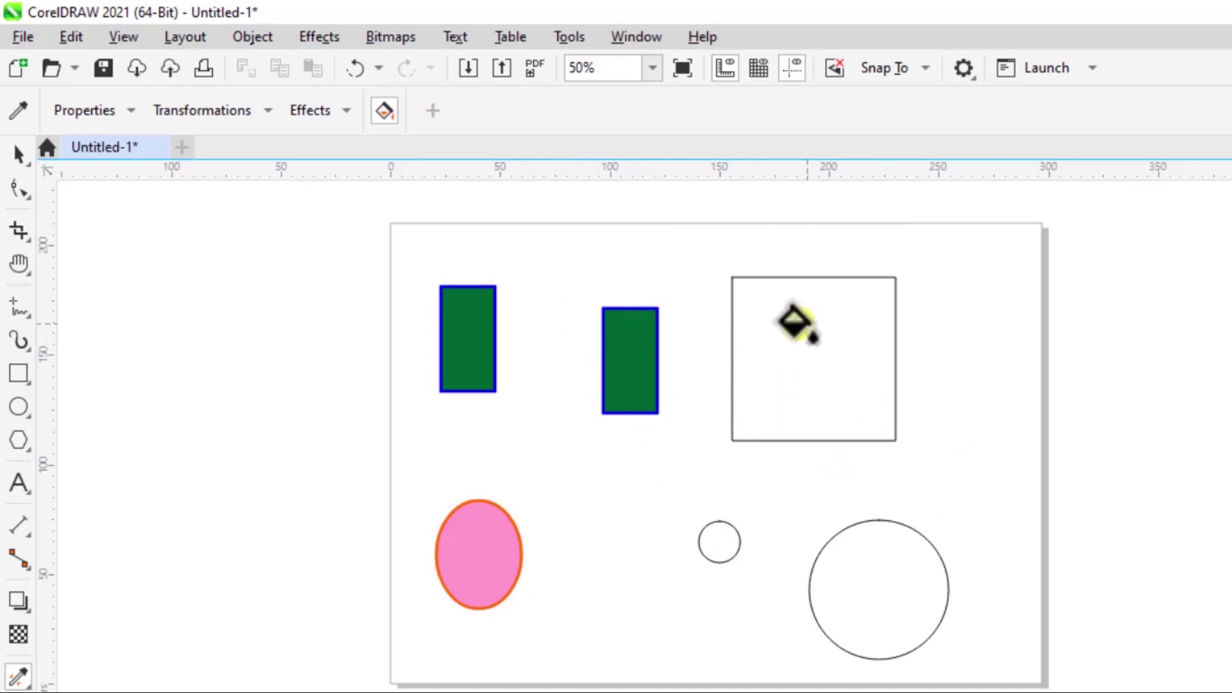
left_click(780, 369)
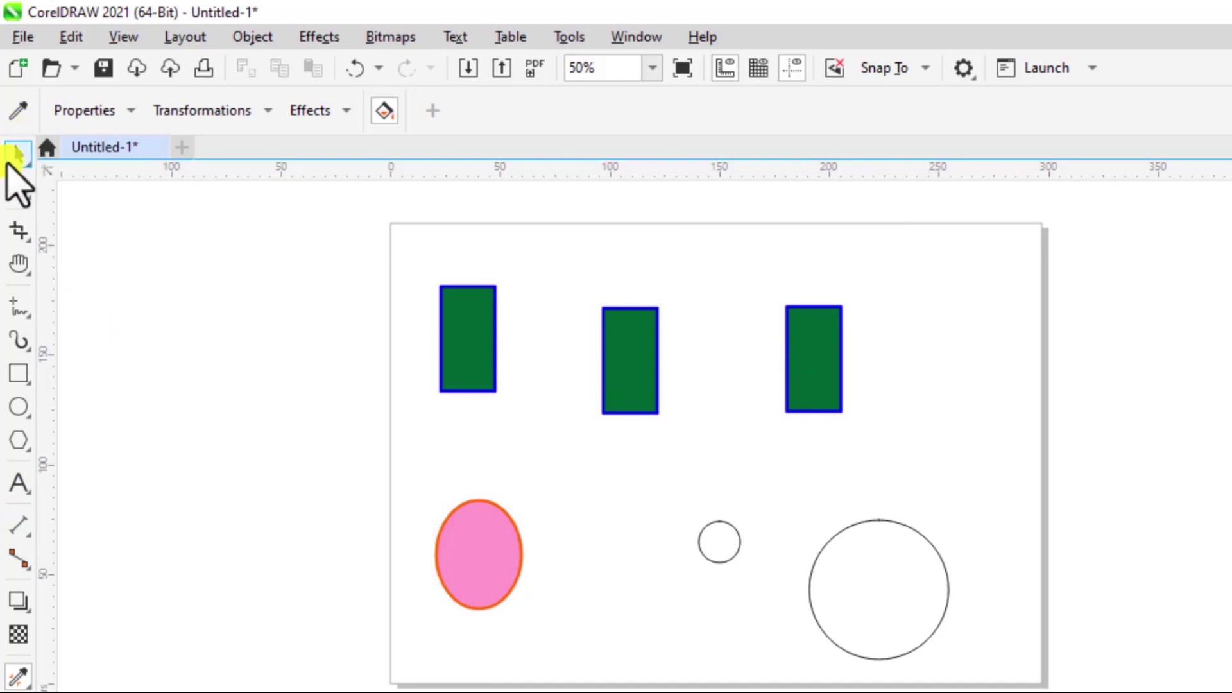
left_click(16, 154)
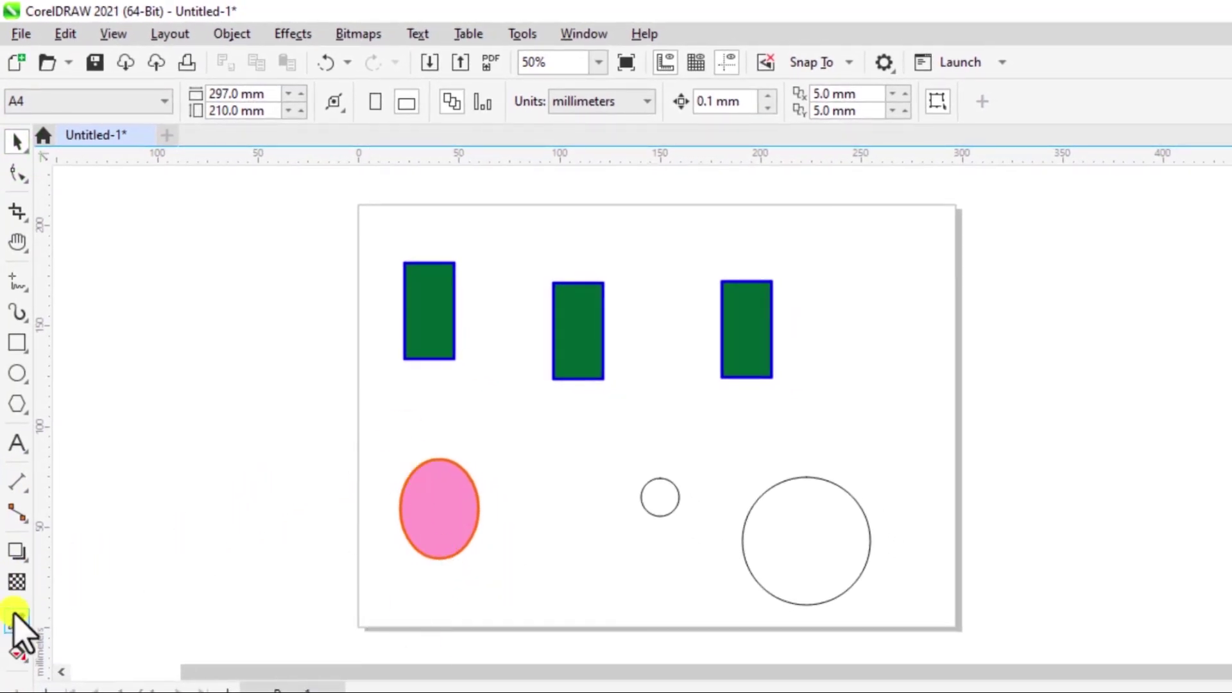
- Copy the pink ellipse's size, pink fill and orange outline onto the small and large circles
left_click(16, 619)
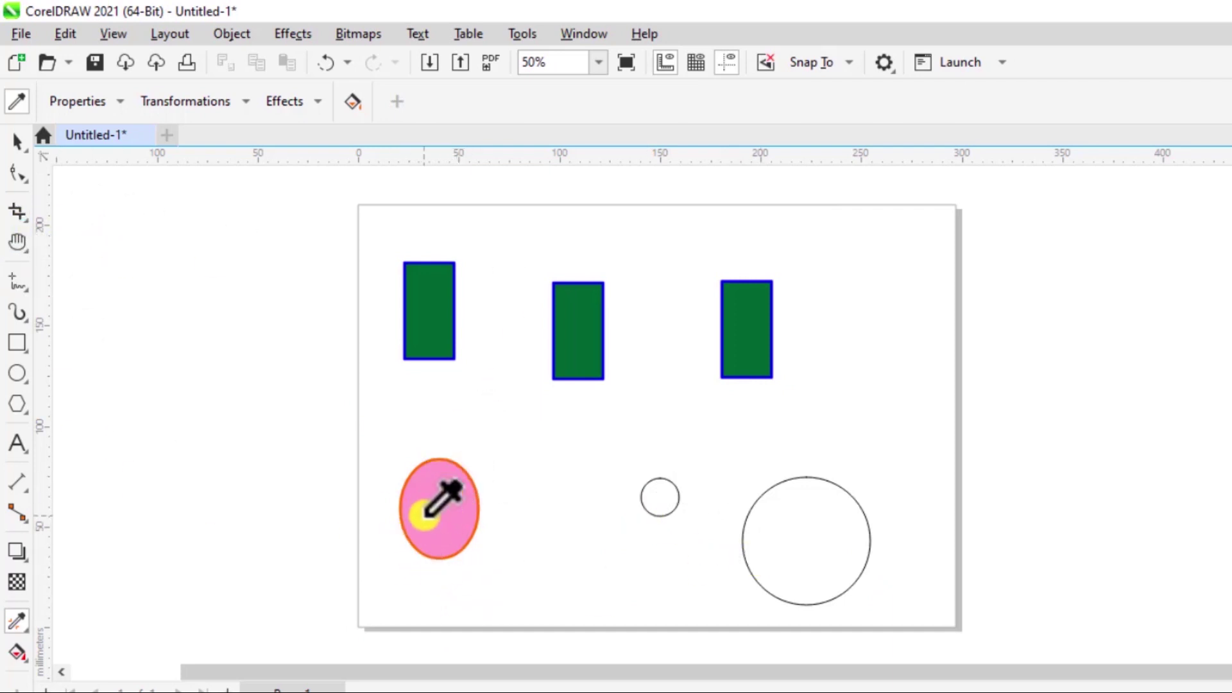
left_click(437, 517)
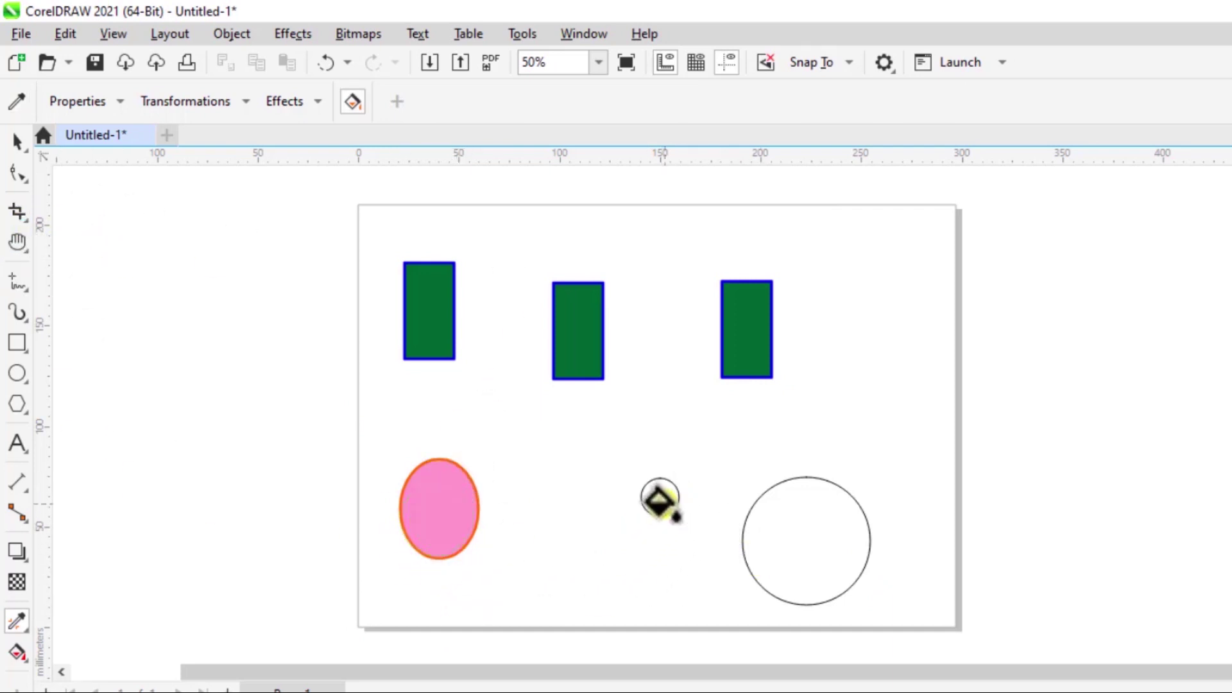
left_click(659, 495)
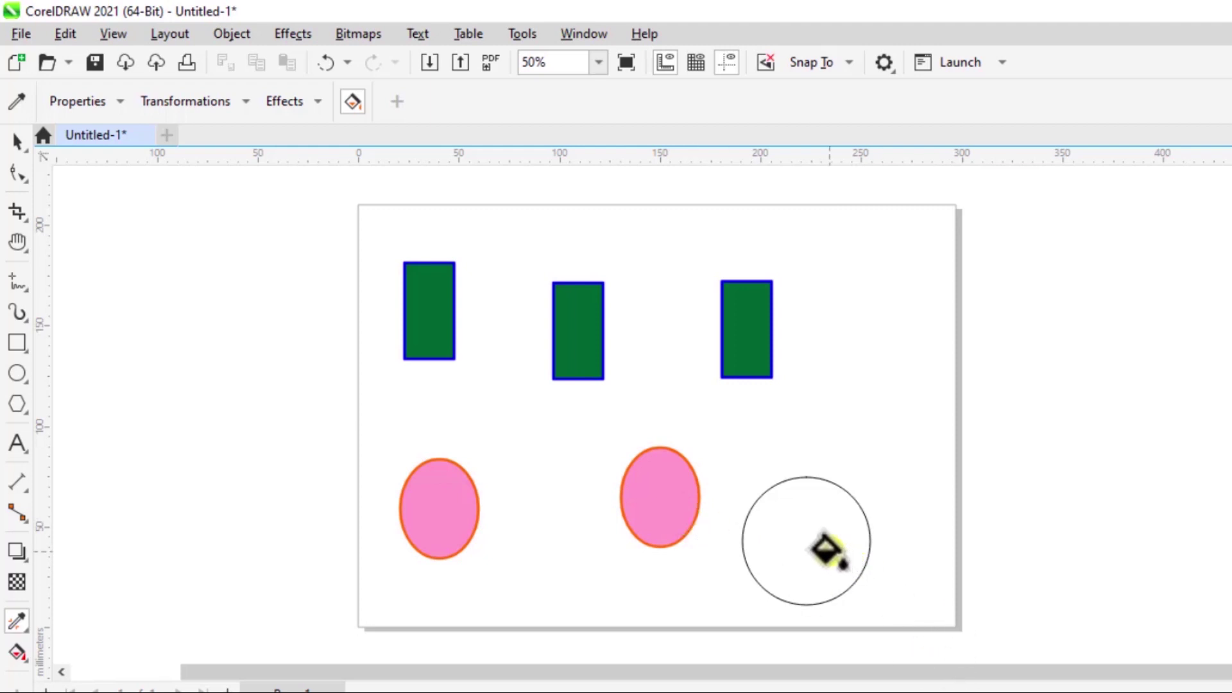
left_click(809, 547)
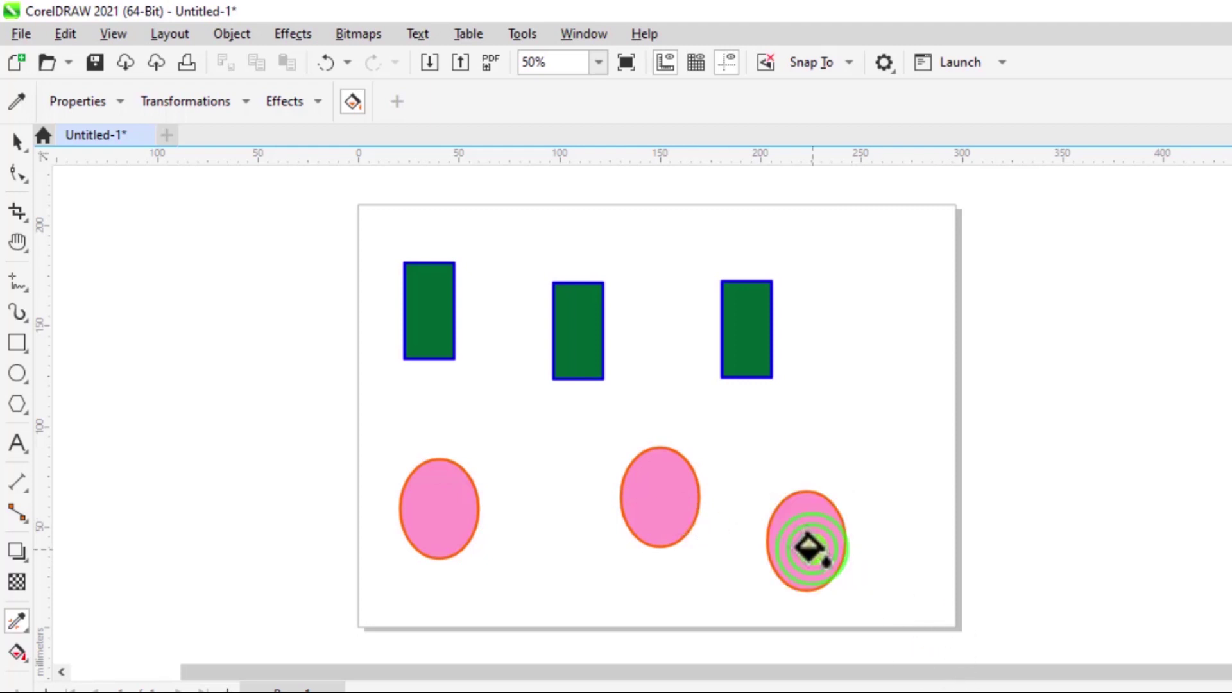